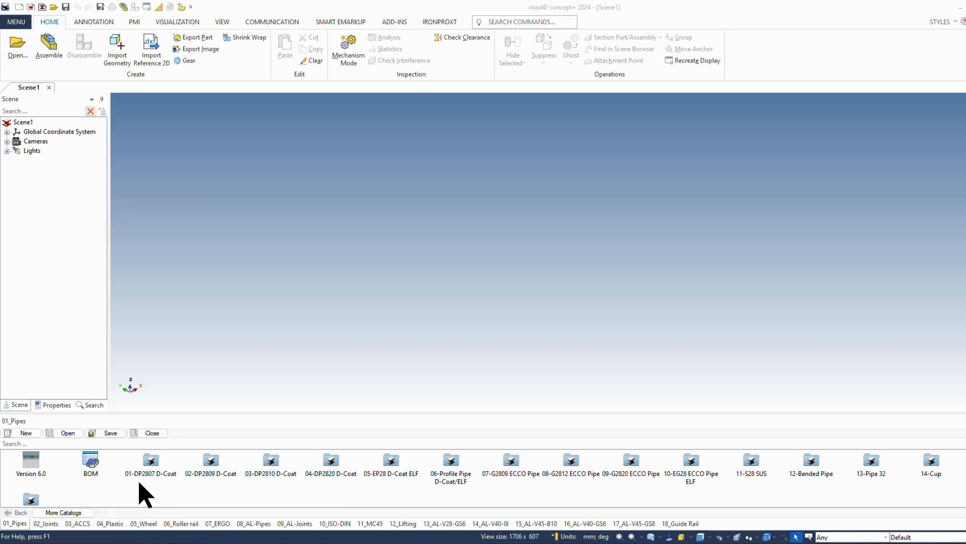
Find the DP2820-K pipe in the 04-DP2820 D-Coat catalog by filtering for "-k" and place it in the scene
double_click(331, 466)
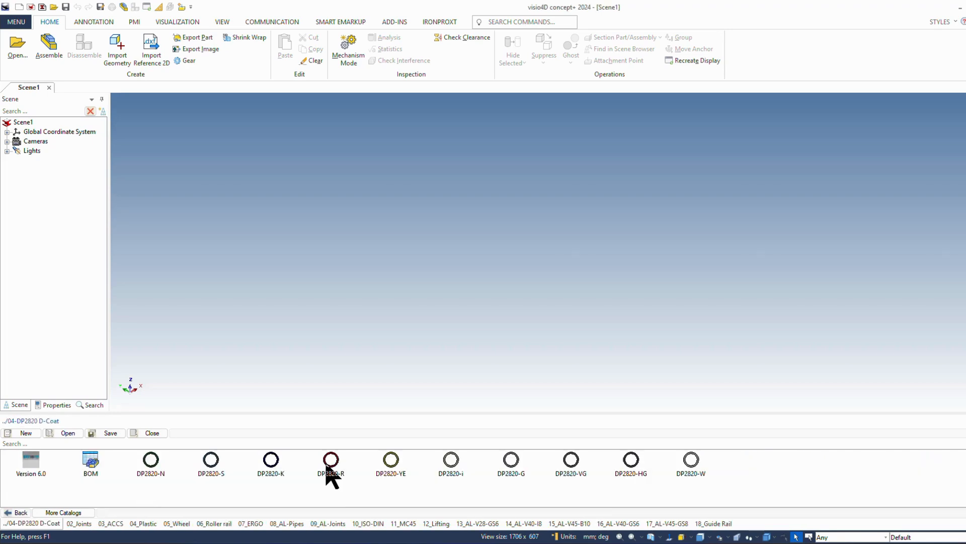
left_click(13, 446)
type("-k")
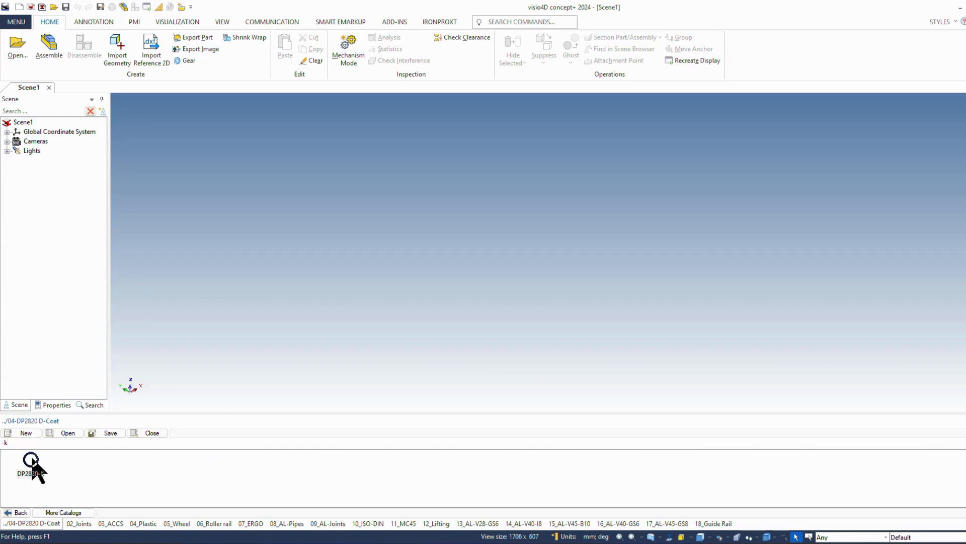
left_click_drag(32, 464, 349, 314)
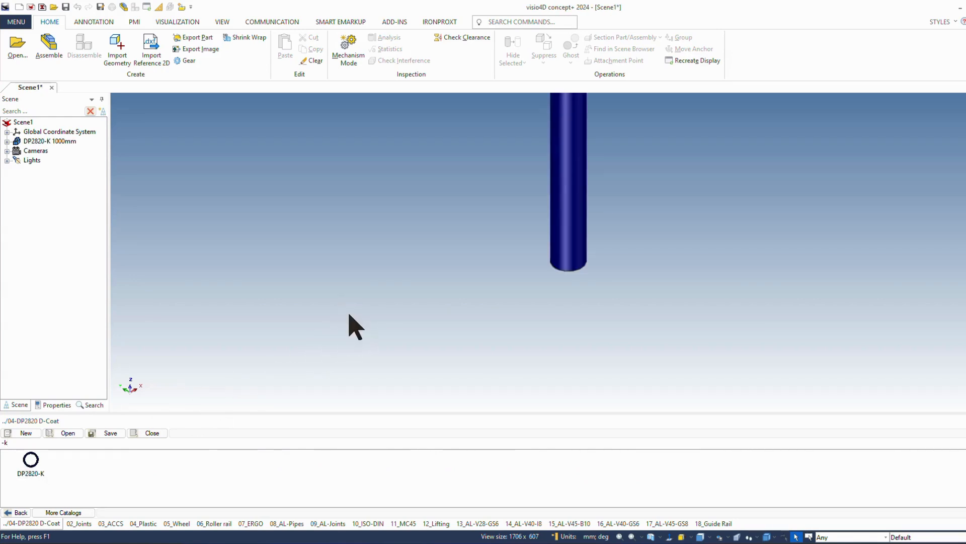
scroll(629, 198, "down", 5)
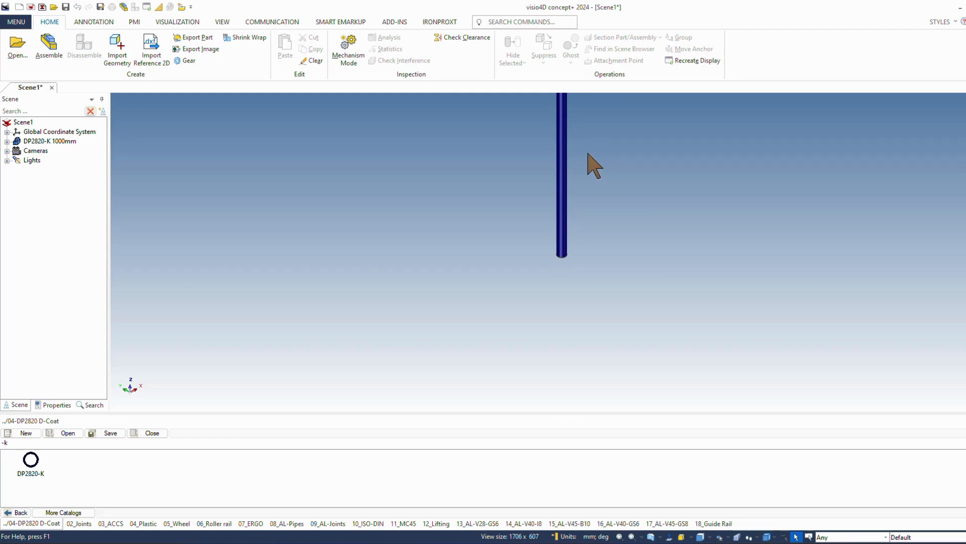
scroll(586, 171, "up", 2)
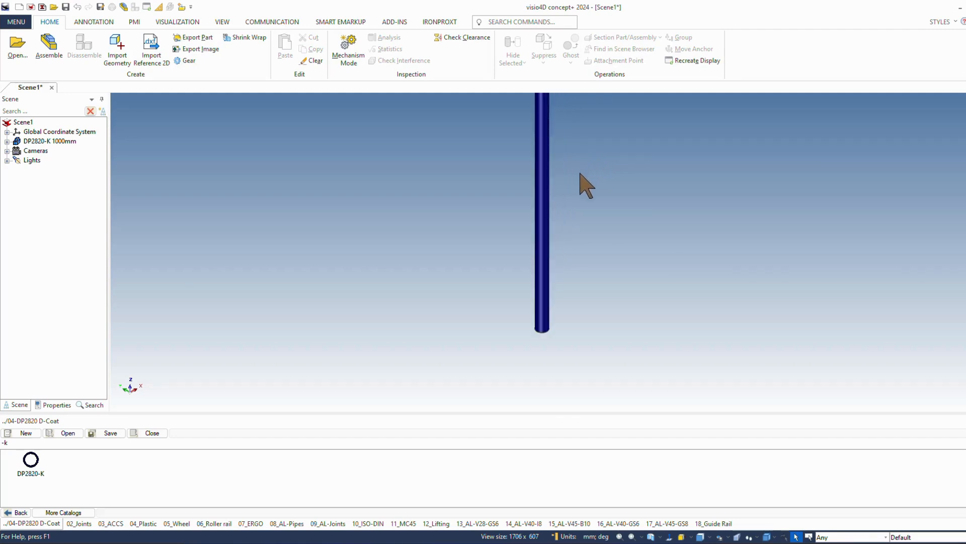
Place a GA-1S BK joint from the 01 Joints BK folder of 02_Joints in the scene, beside the pipe's lower end
left_click(79, 523)
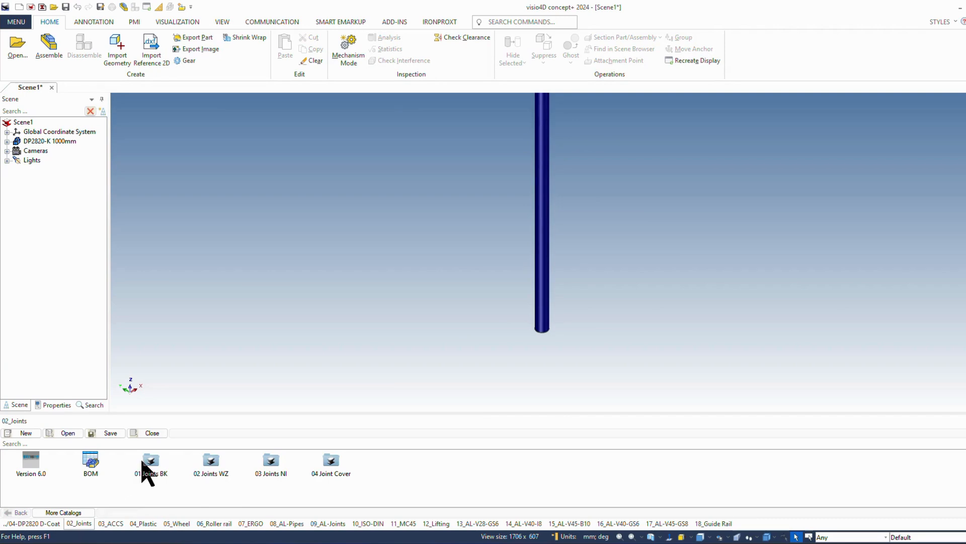
double_click(144, 463)
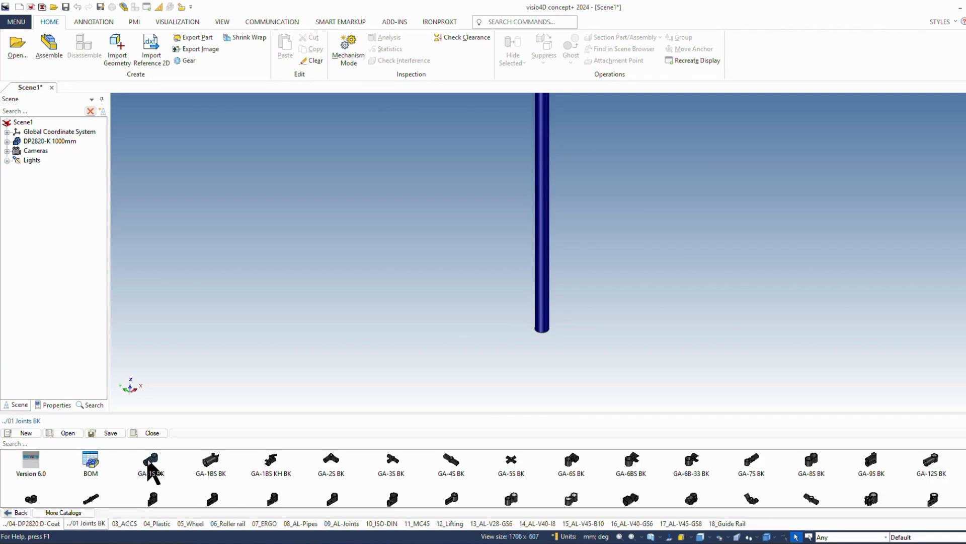
left_click_drag(150, 465, 628, 332)
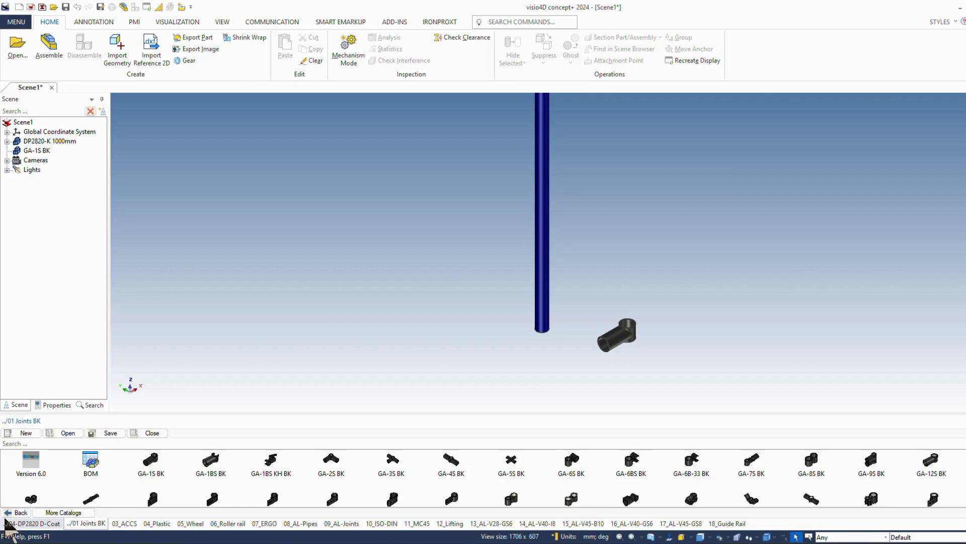
Return the pipe and joint catalogs to their top level and examine the 02_Joints, 03_ACCS, 04_Plastic and 05_Wheel catalogs
left_click(16, 512)
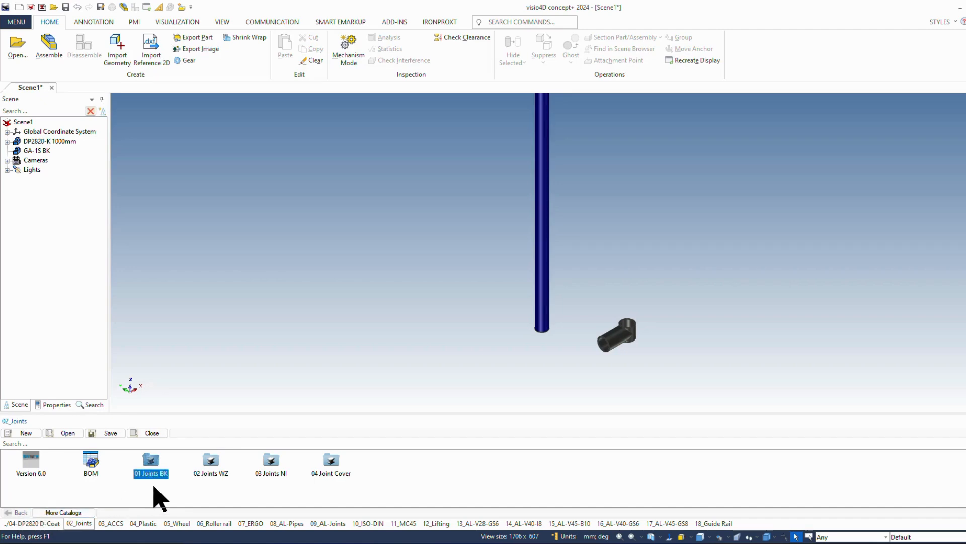
left_click(43, 524)
left_click(21, 512)
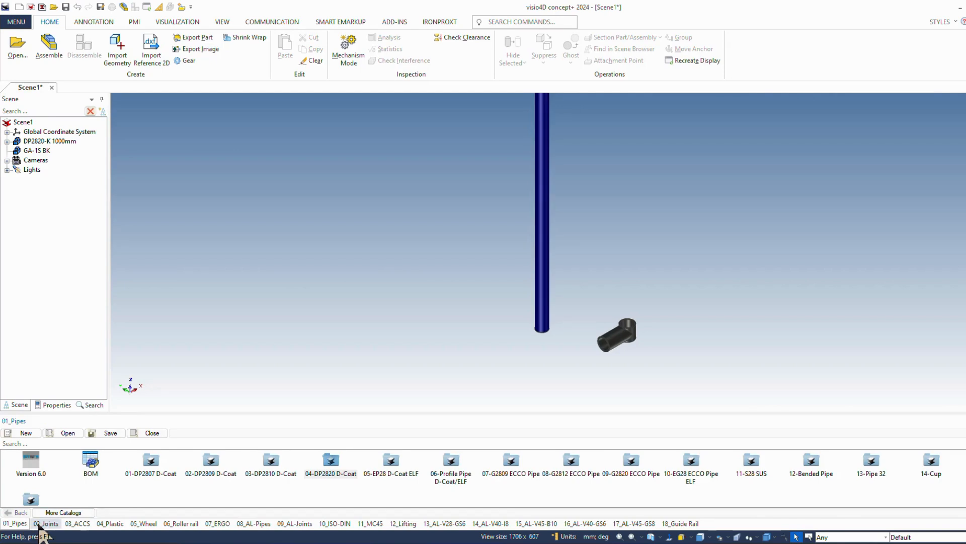
left_click(40, 524)
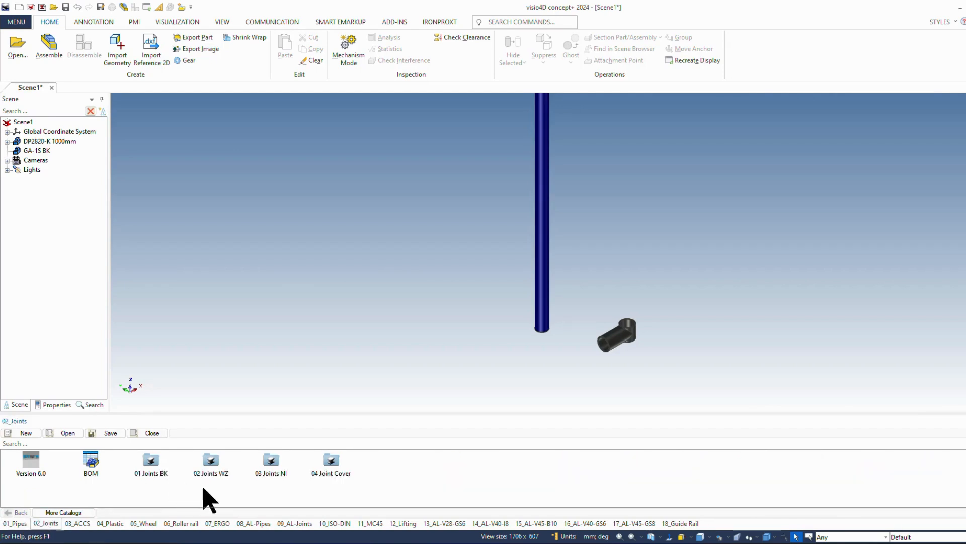
left_click(77, 524)
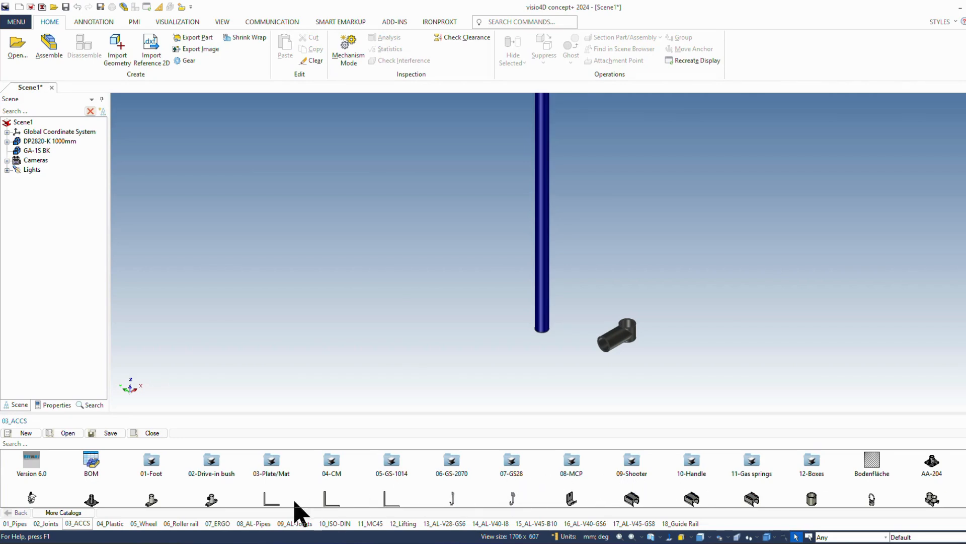
left_click(109, 524)
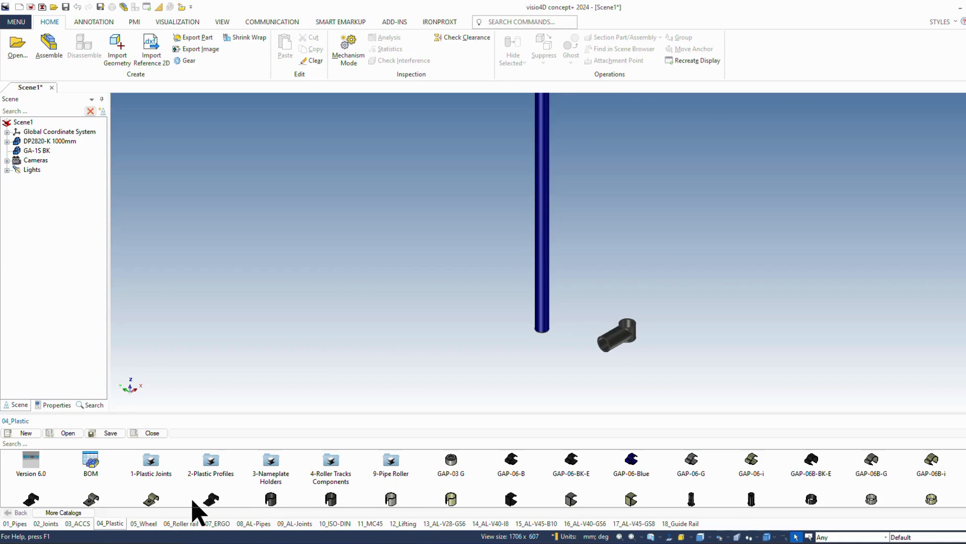
left_click(139, 524)
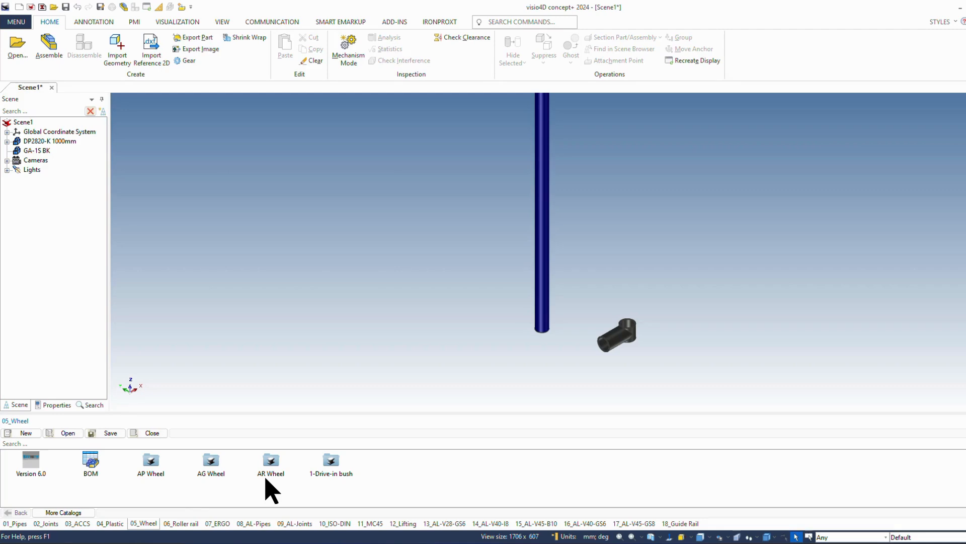
Examine the parts and folders offered in the 06_Roller rail catalog
left_click(181, 524)
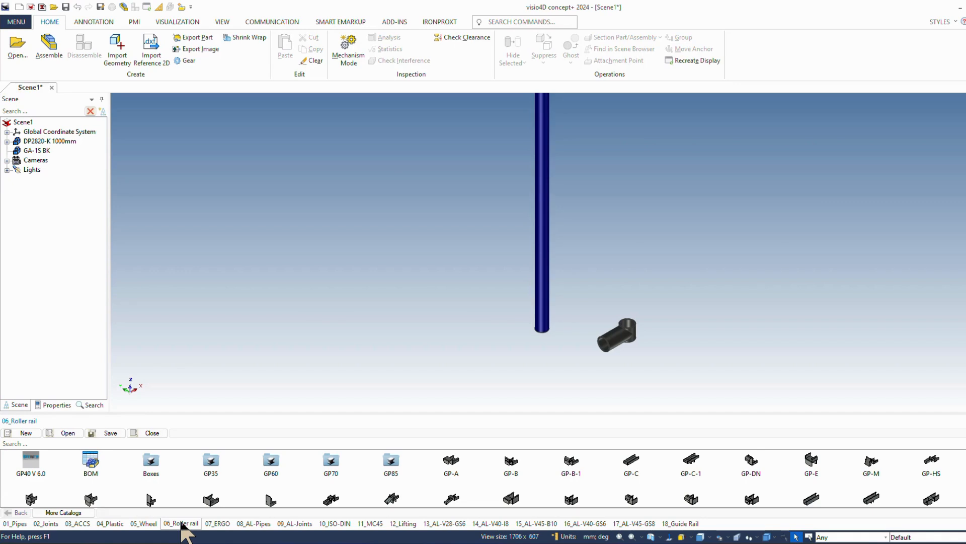
scroll(242, 483, "down", 3)
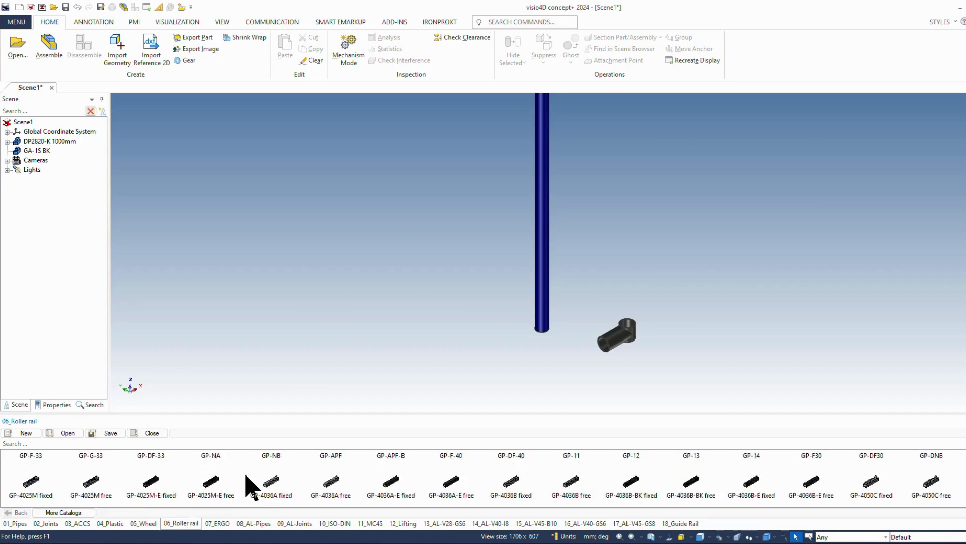
scroll(247, 487, "down", 5)
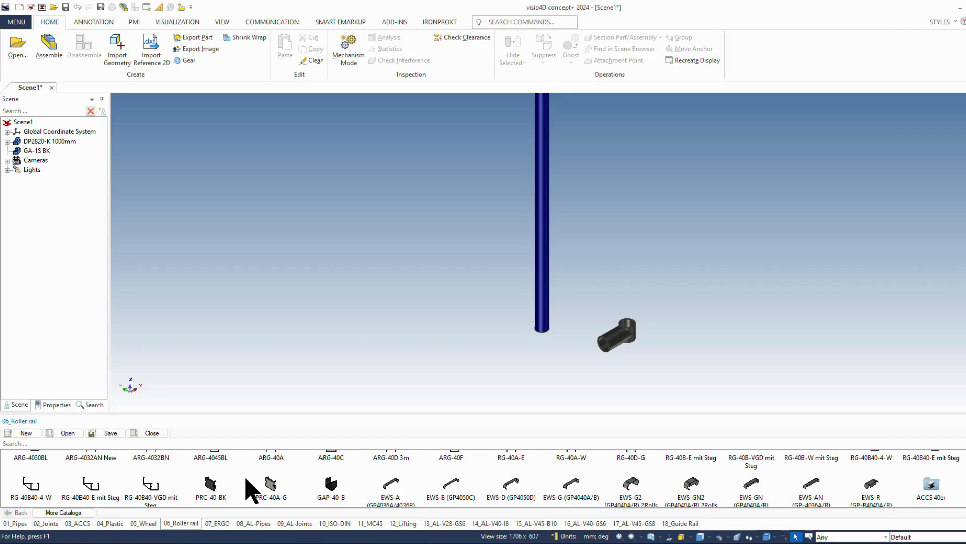
scroll(250, 489, "down", 1)
scroll(251, 488, "up", 3)
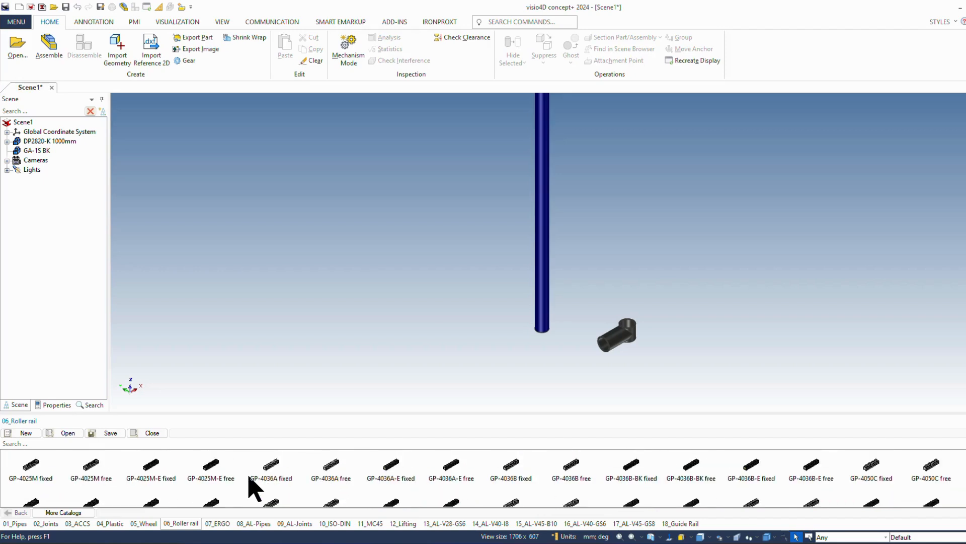
scroll(255, 489, "up", 1)
scroll(253, 489, "up", 1)
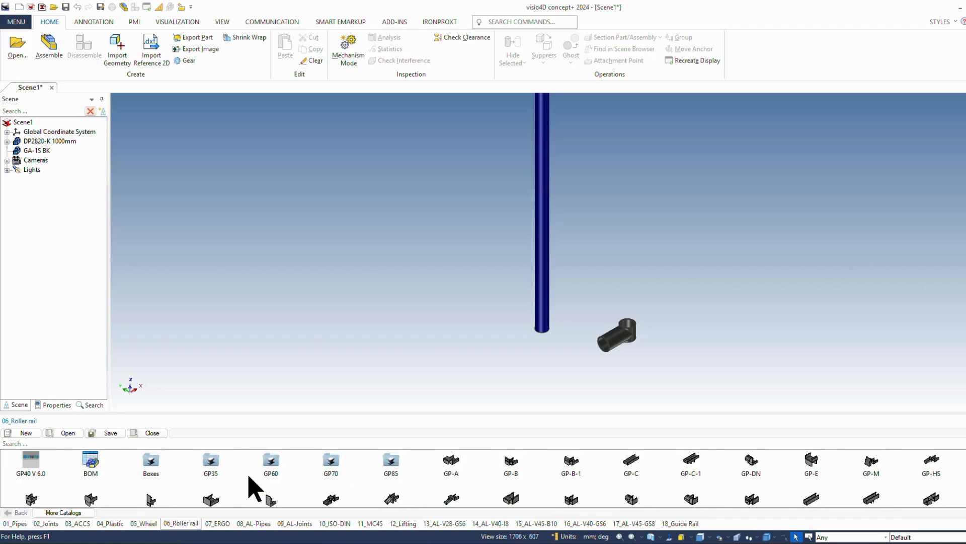
Search the roller rail catalog for 4036, then clear the search
left_click(24, 443)
type("4036")
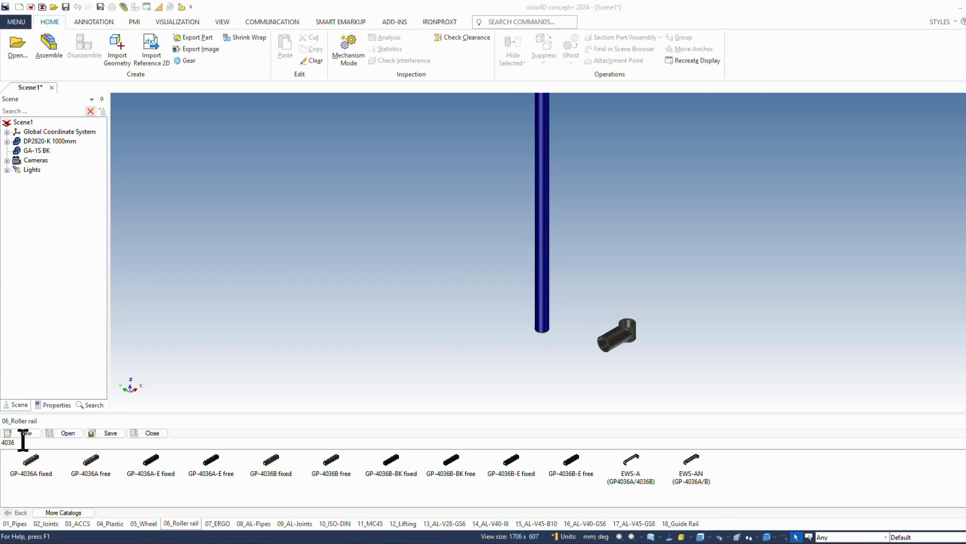
key("BackSpace")
key("BackSpace")
key("BackSpace")
key("BackSpace")
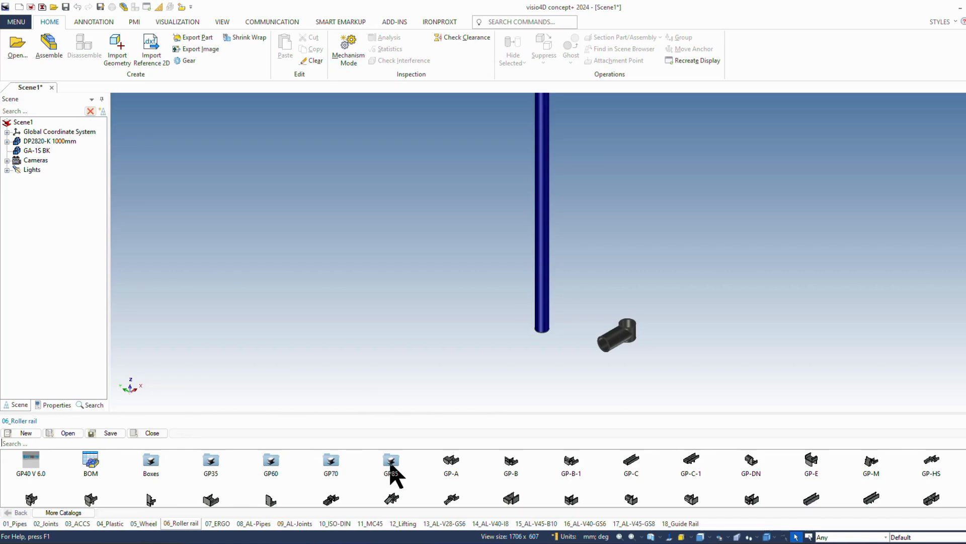
Examine the Boxes folder of the roller rail catalog and the parts in the 07_ERGO catalog
double_click(149, 461)
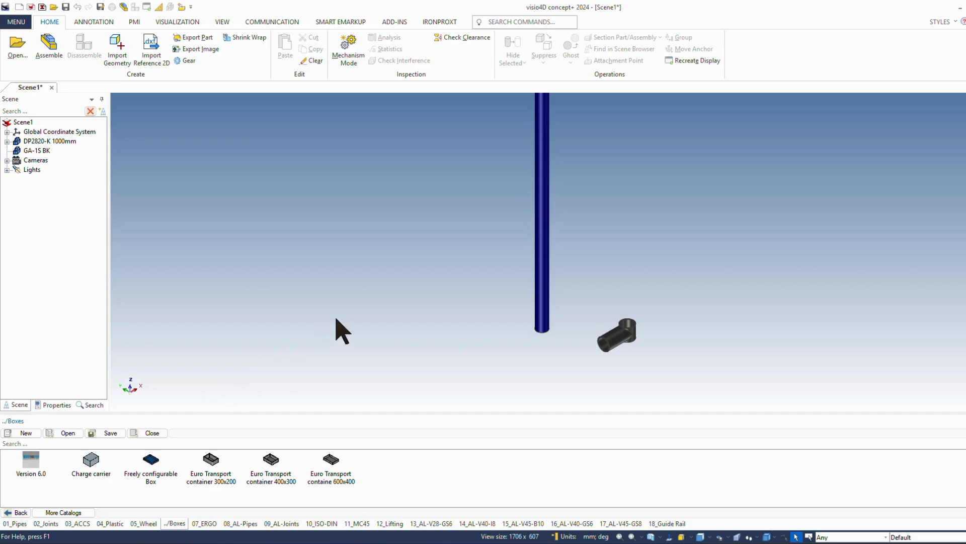
left_click(203, 523)
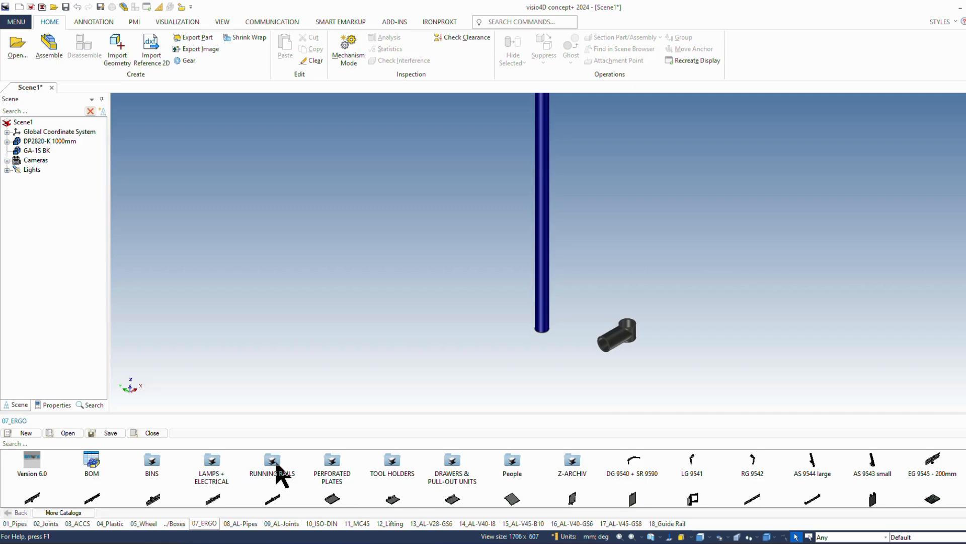
double_click(322, 481)
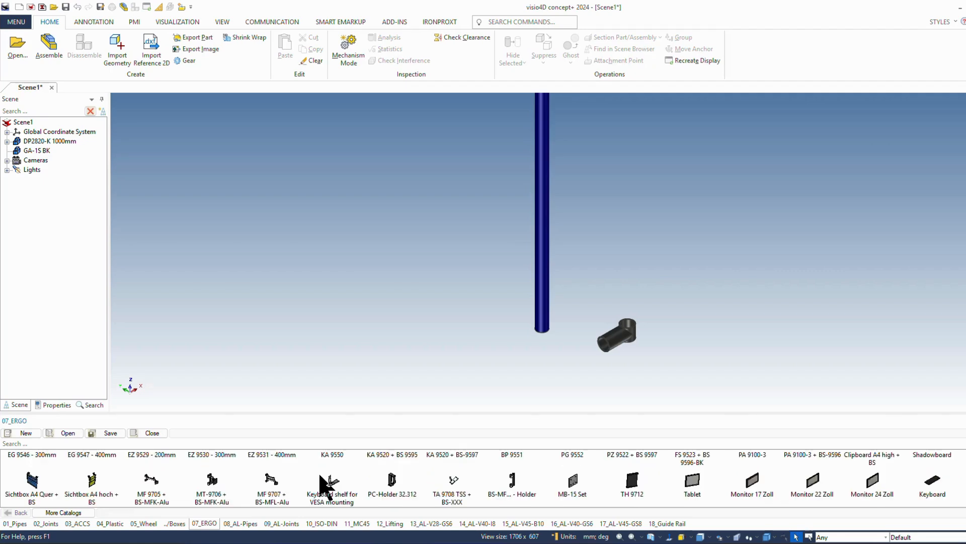
scroll(324, 485, "down", 2)
scroll(320, 475, "down", 1)
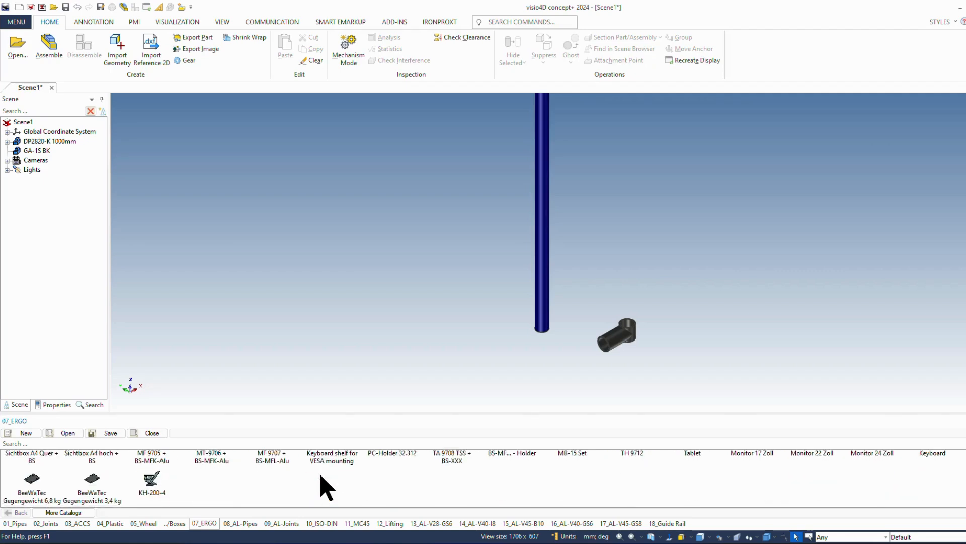
scroll(325, 486, "up", 3)
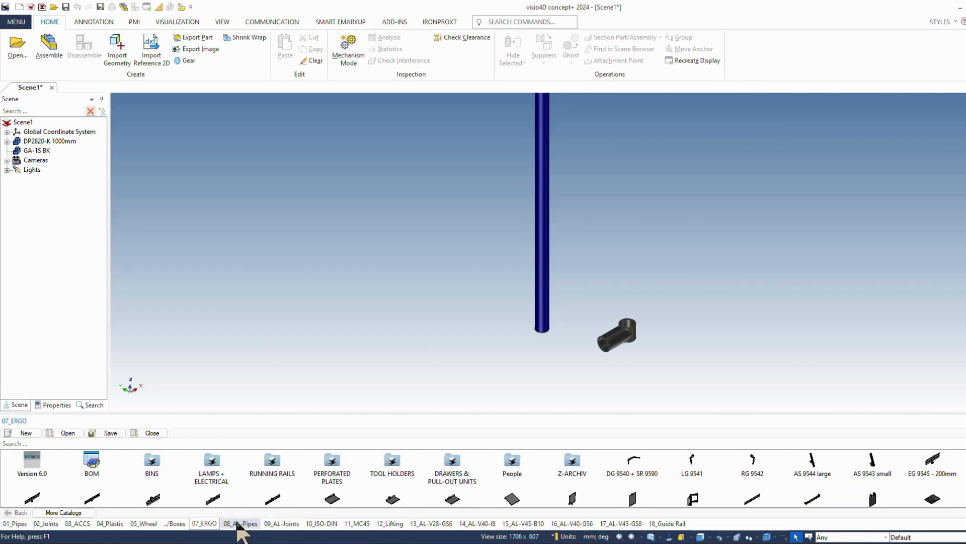
Examine the aluminium profiles in 08_AL-Pipes and the connectors in 09_AL-Joints
left_click(241, 524)
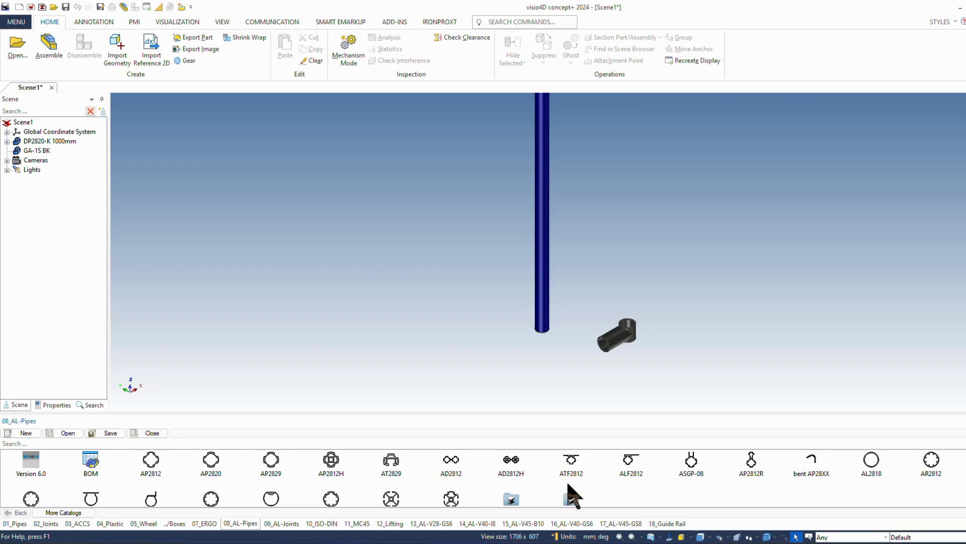
scroll(568, 484, "down", 1)
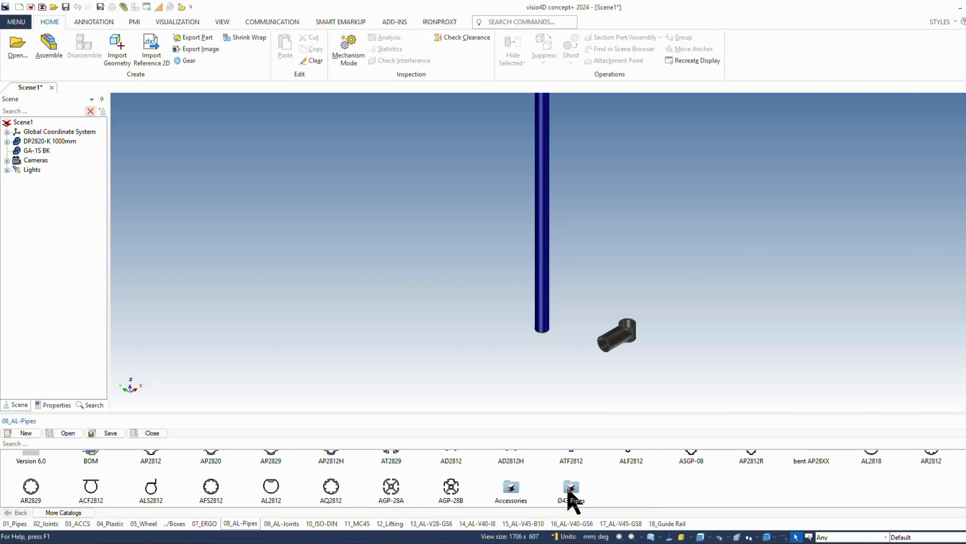
left_click(276, 523)
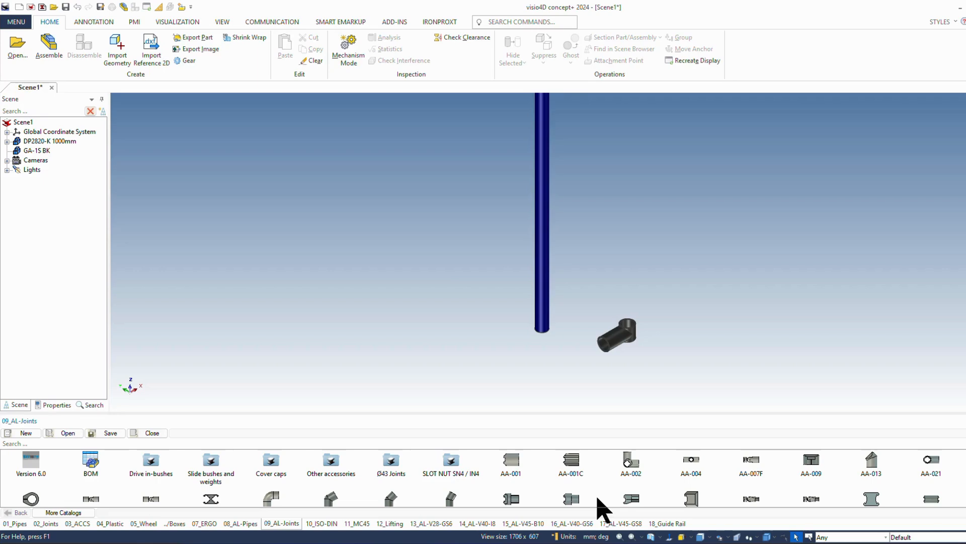
scroll(602, 496, "down", 2)
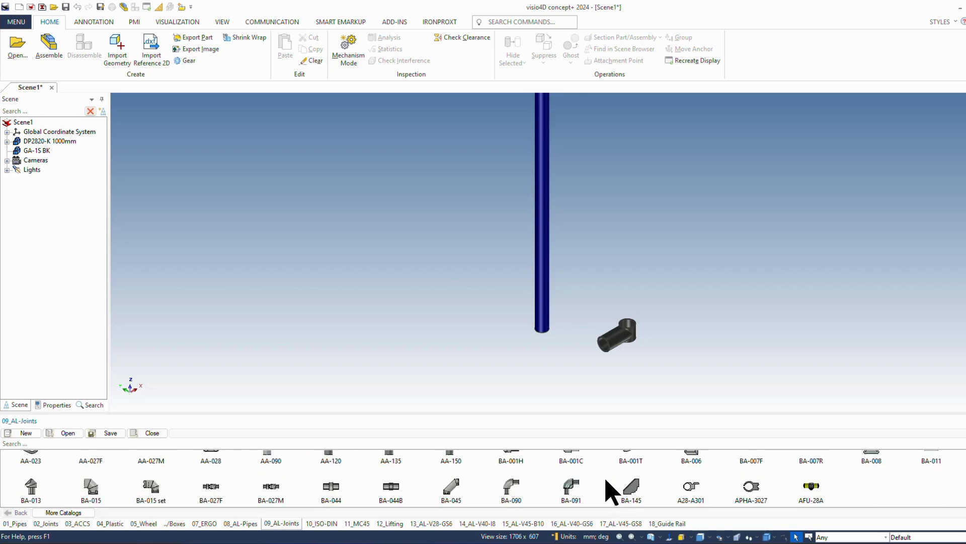
scroll(611, 491, "up", 1)
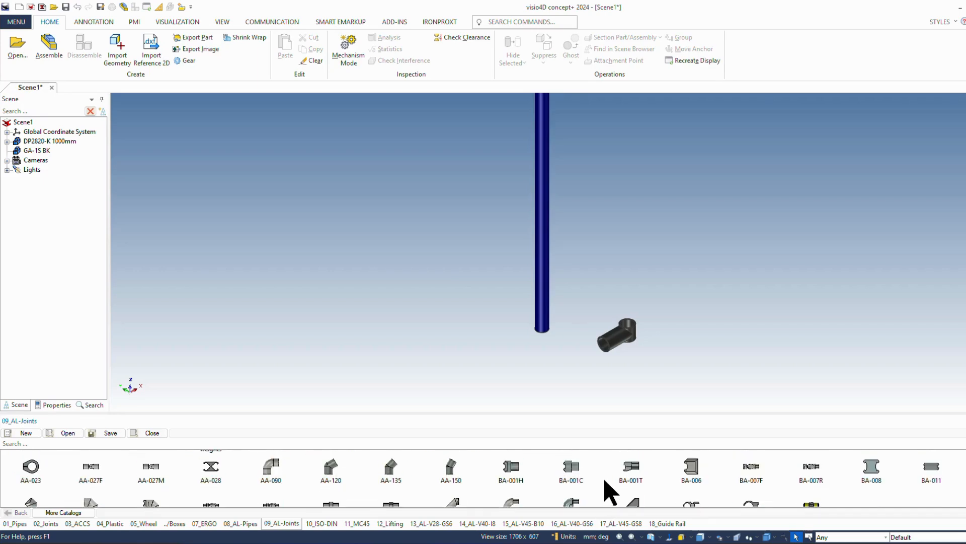
scroll(605, 482, "up", 2)
Open the SI 8.8 VZ screw folder in the 10_ISO-DIN catalog, dismiss the save reminder and search for "si063"
left_click(322, 524)
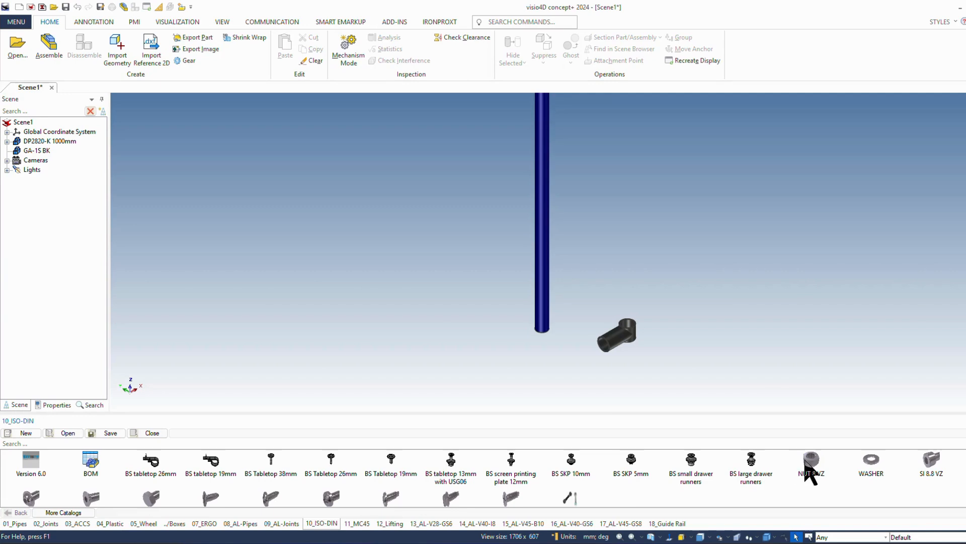
double_click(931, 476)
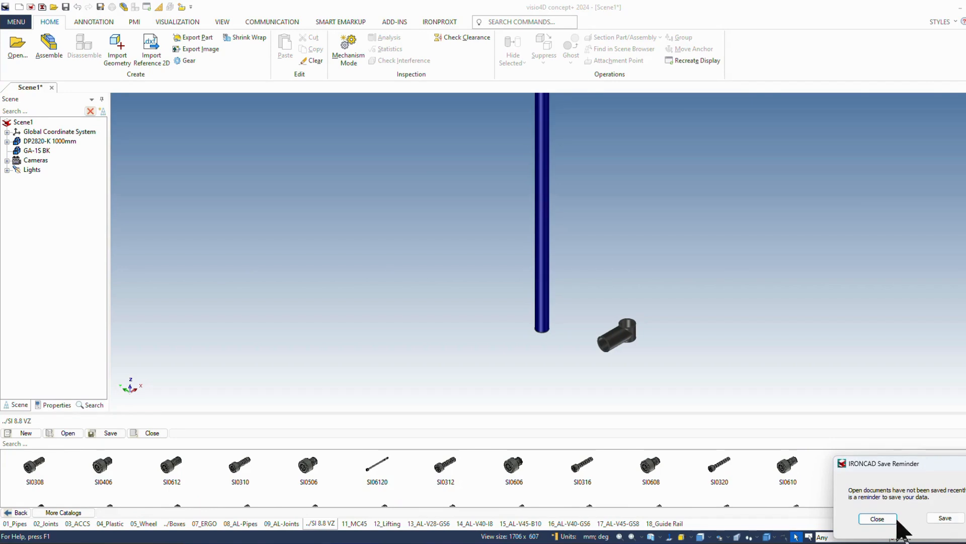
left_click(881, 519)
left_click(29, 443)
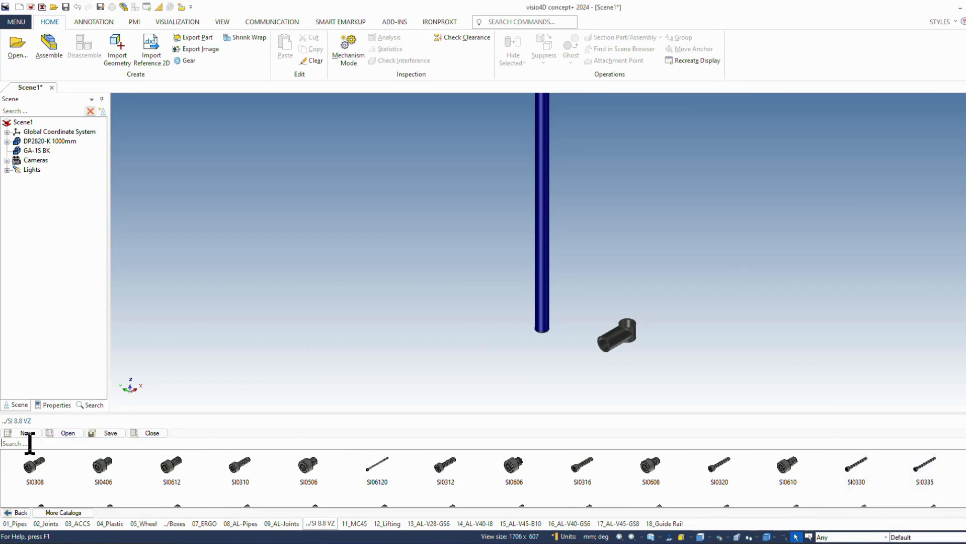
type("si0630")
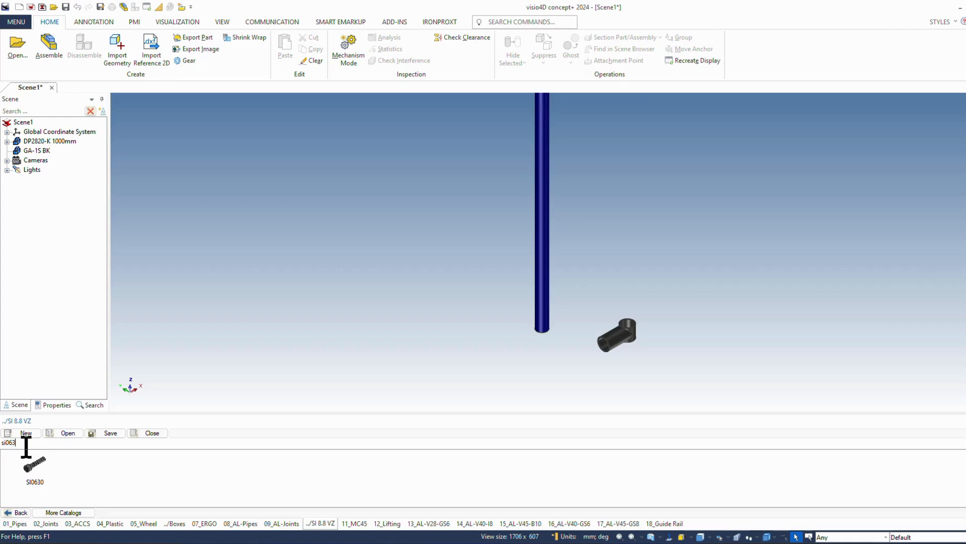
Clear the part search, look through the SI 8.8 VZ screws and return to the 10_ISO-DIN catalog's main level
key("ctrl+a")
key("BackSpace")
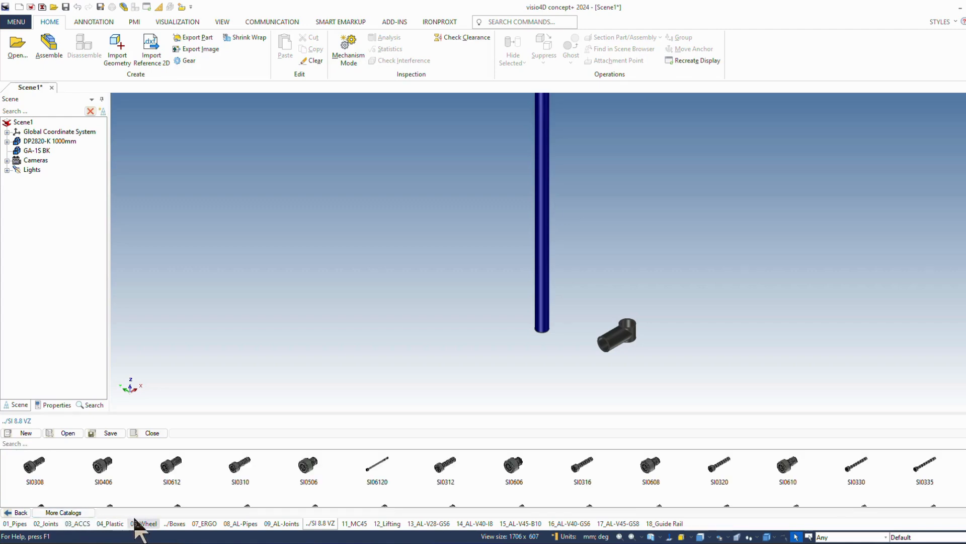
scroll(232, 501, "down", 3)
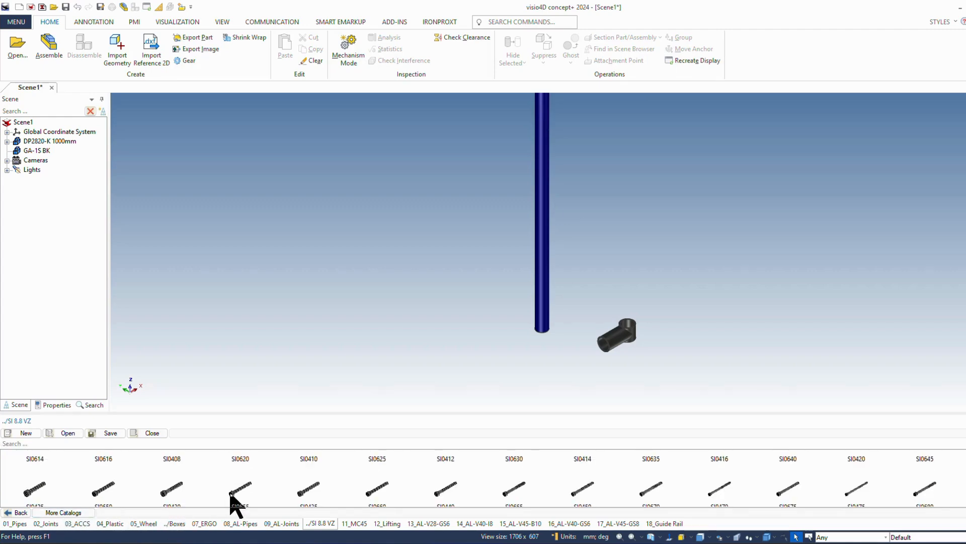
left_click(15, 513)
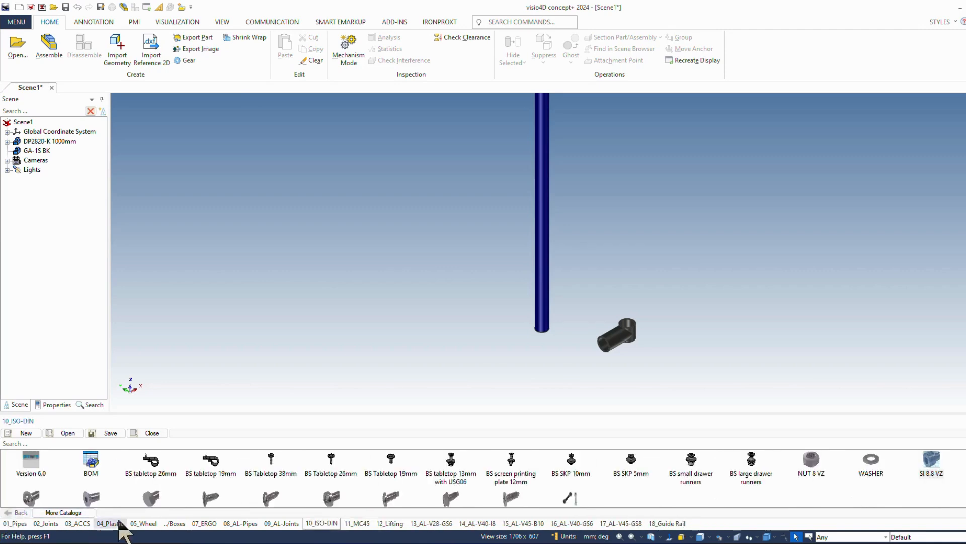
scroll(361, 526, "down", 1)
Open the 11_MC45 catalog and enlarge the catalog area so that all its parts fit without scrolling
left_click(358, 523)
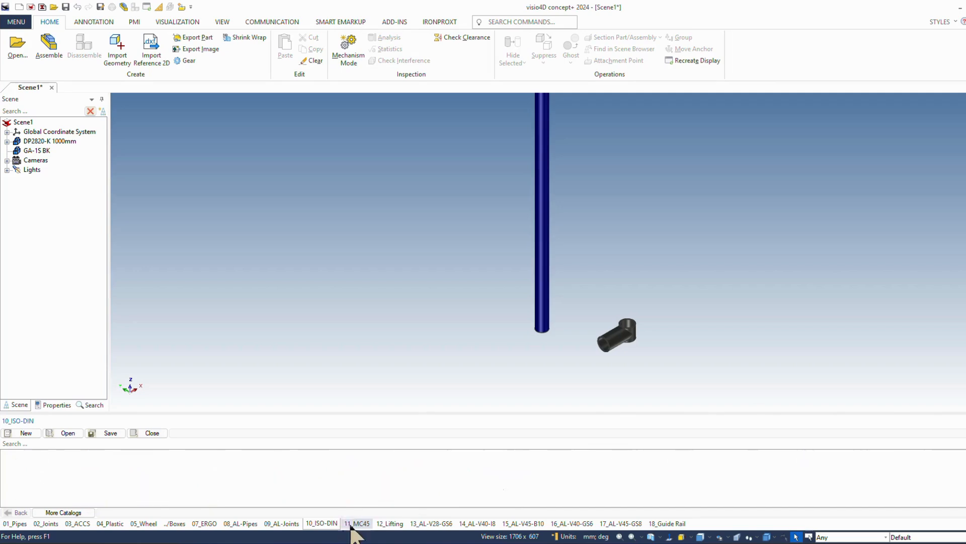
scroll(368, 490, "down", 1)
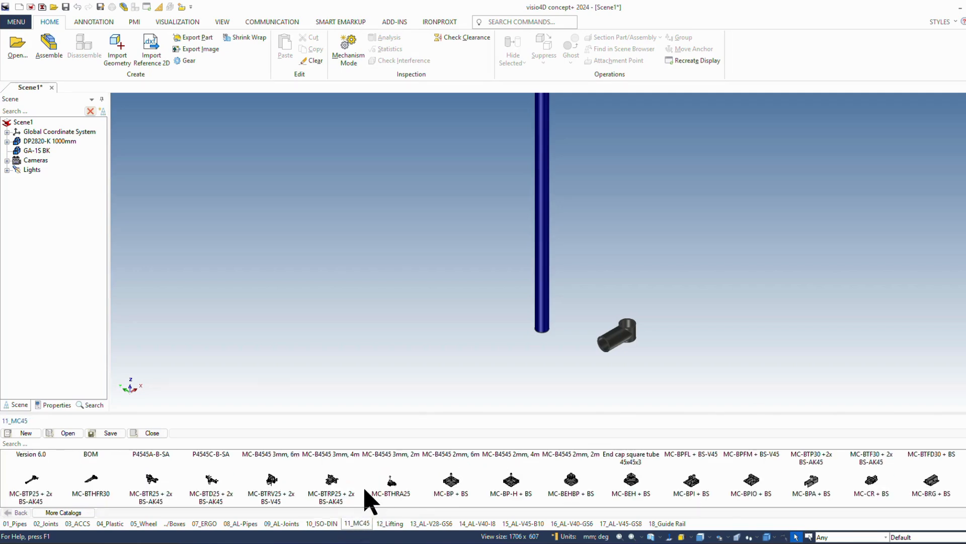
scroll(370, 501, "up", 1)
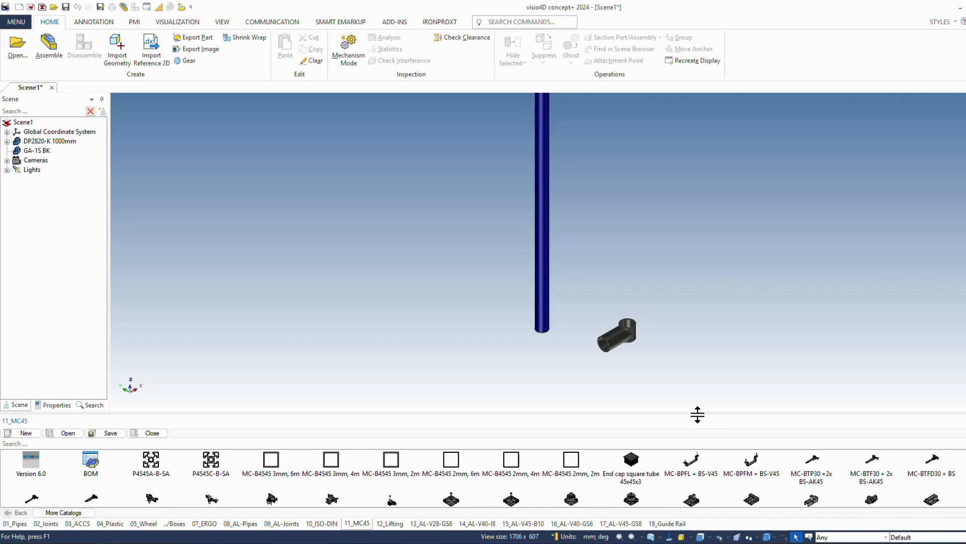
left_click_drag(696, 412, 695, 291)
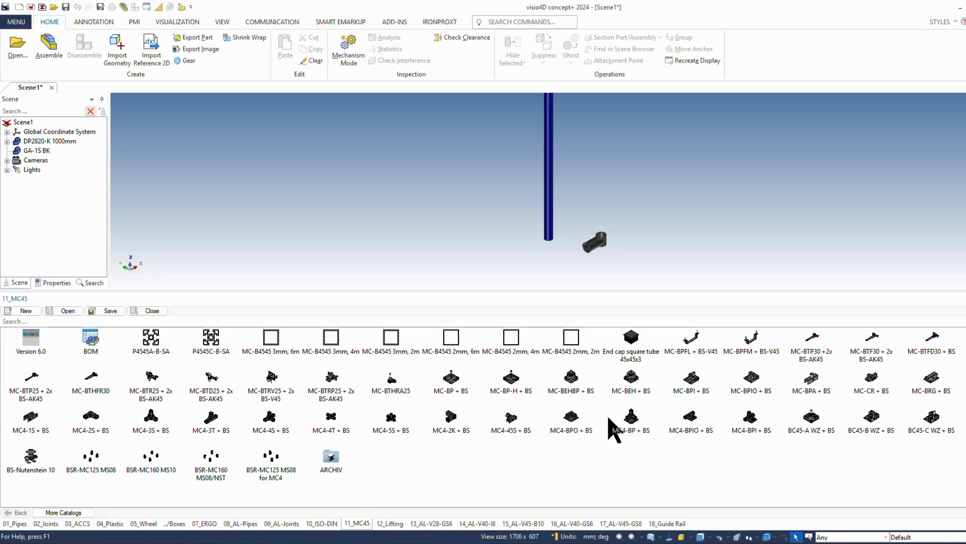
Place the HubSet 10.3 E-engine lifting set from the 12_Lifting catalog in the scene beside the pipe and joint
left_click(394, 524)
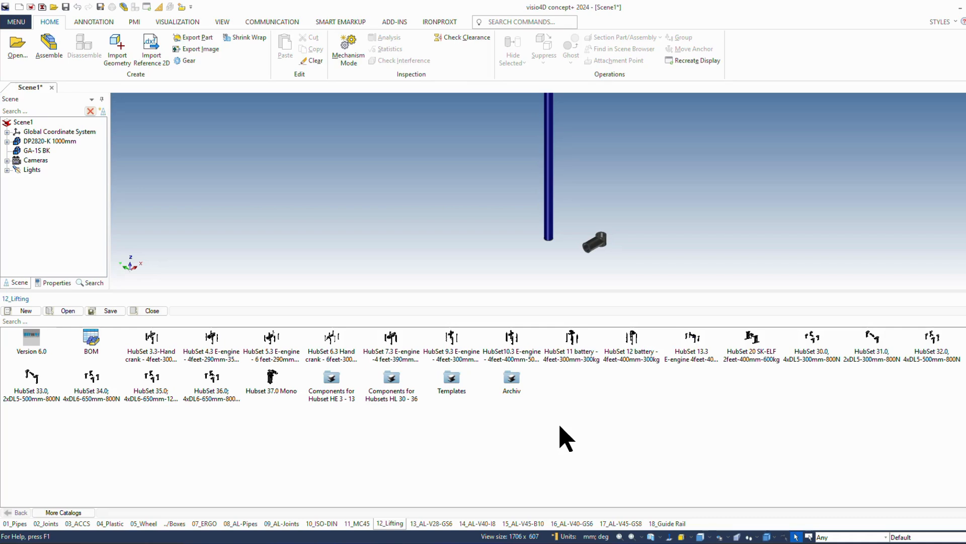
left_click_drag(514, 343, 683, 231)
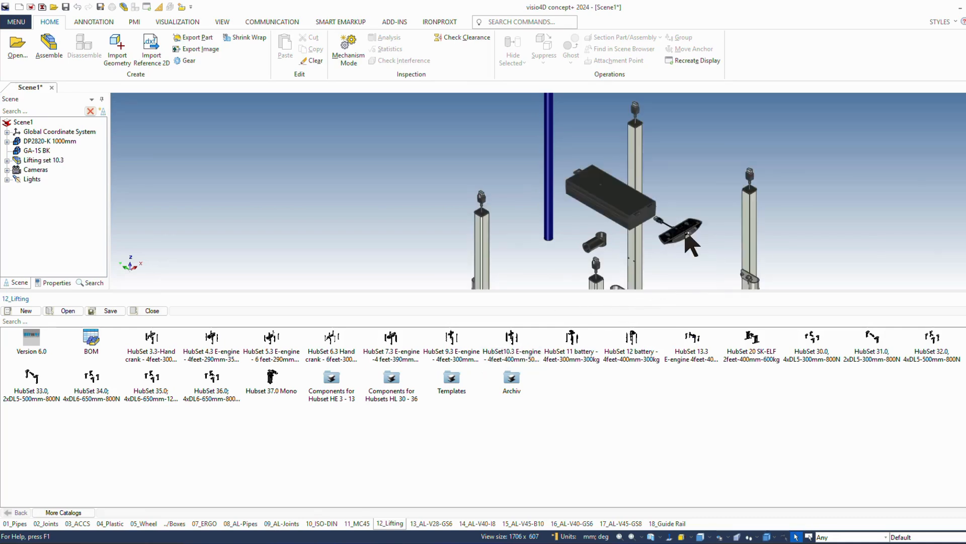
scroll(855, 247, "down", 4)
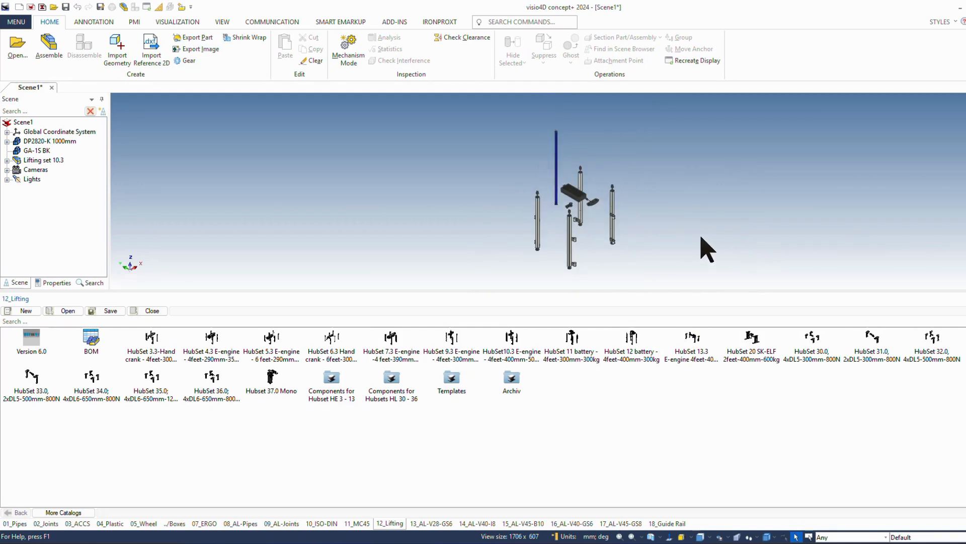
Select the whole lifting set, pick two of its legs individually, and clear the selection
left_click(614, 235)
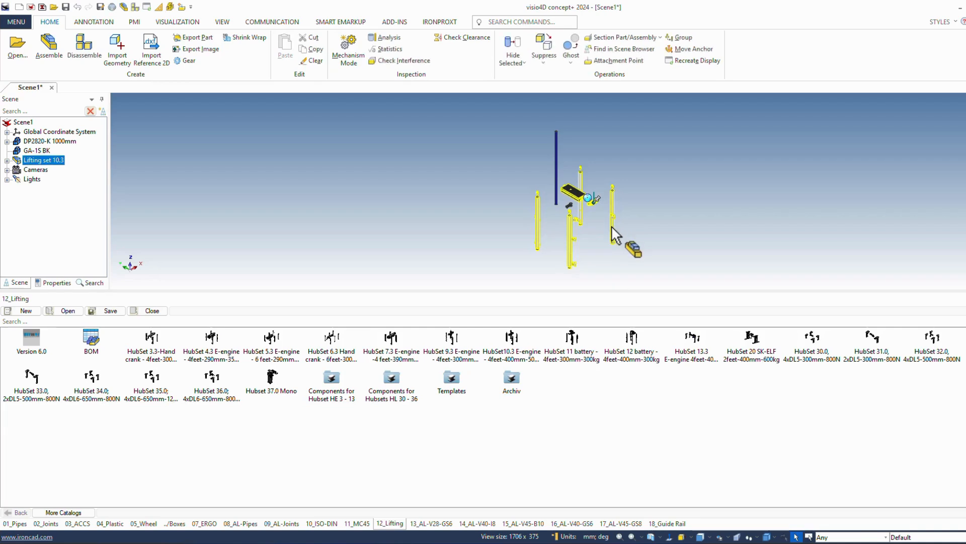
left_click(613, 234)
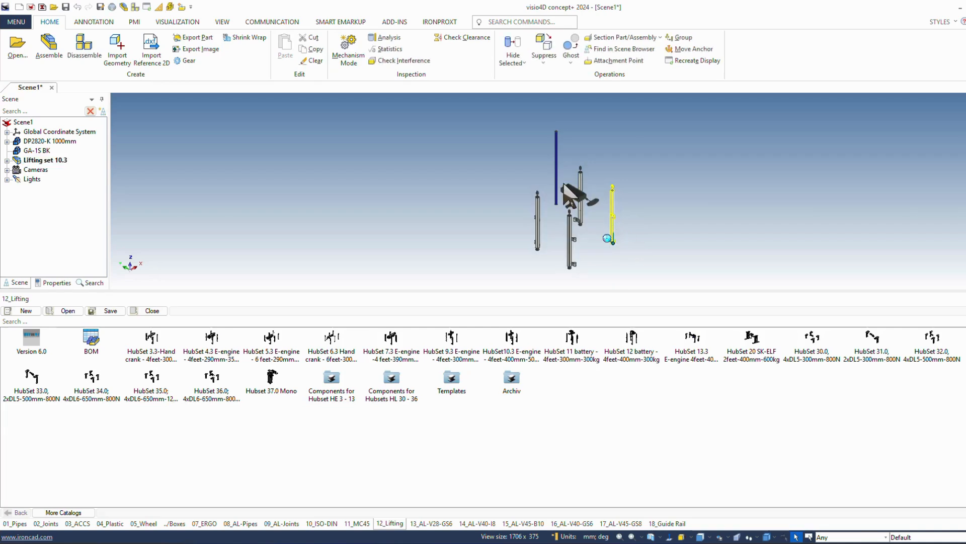
scroll(568, 192, "up", 3)
left_click(596, 183)
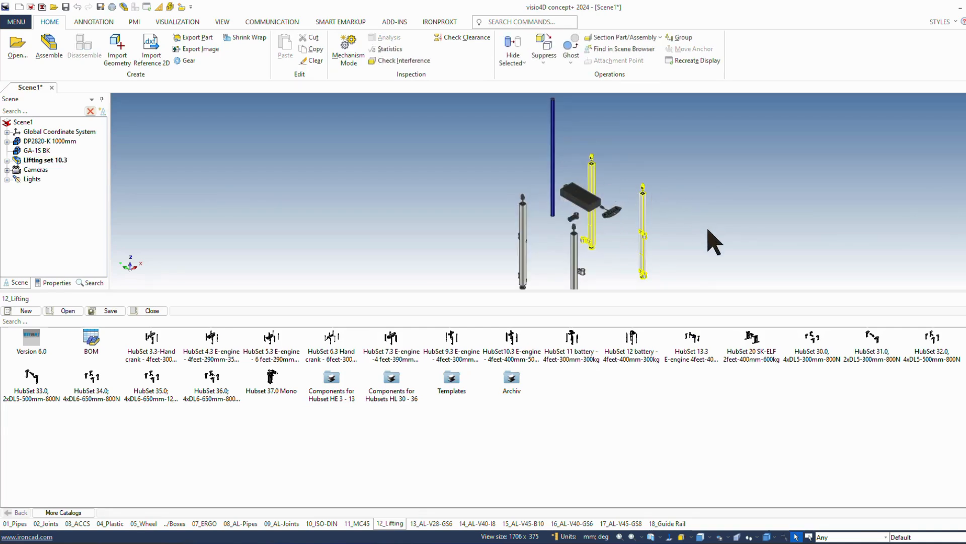
left_click(709, 258)
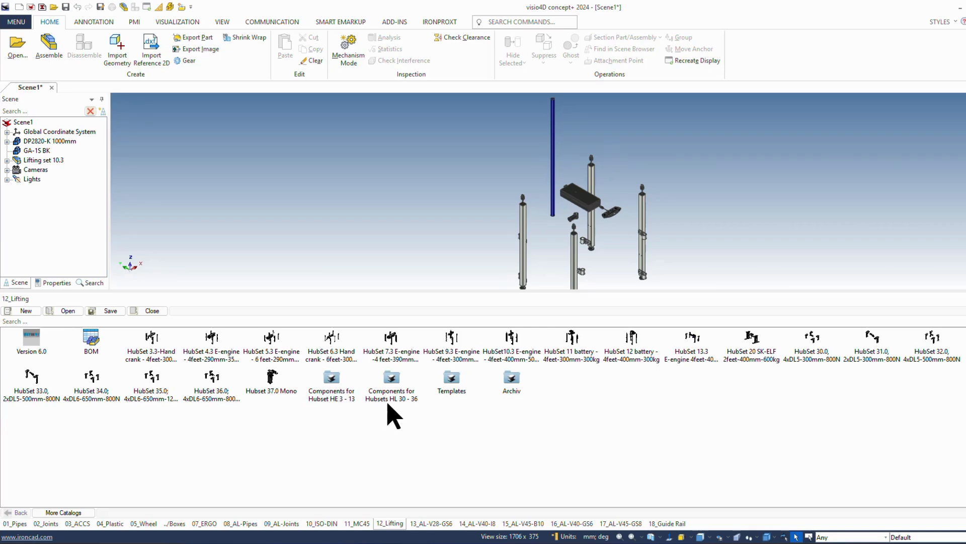
Examine the table templates in the Templates folder of 12_Lifting and return to the catalog's main level
double_click(451, 387)
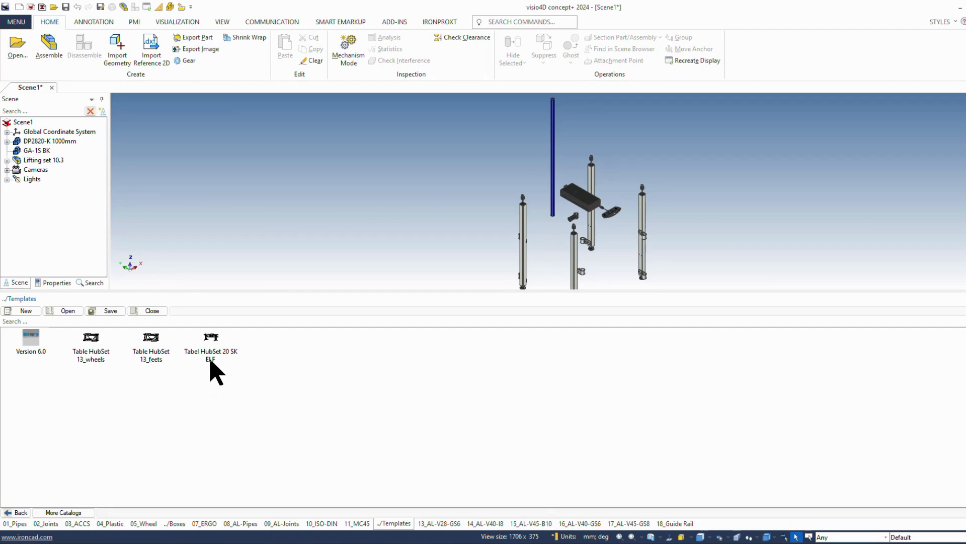
left_click(19, 513)
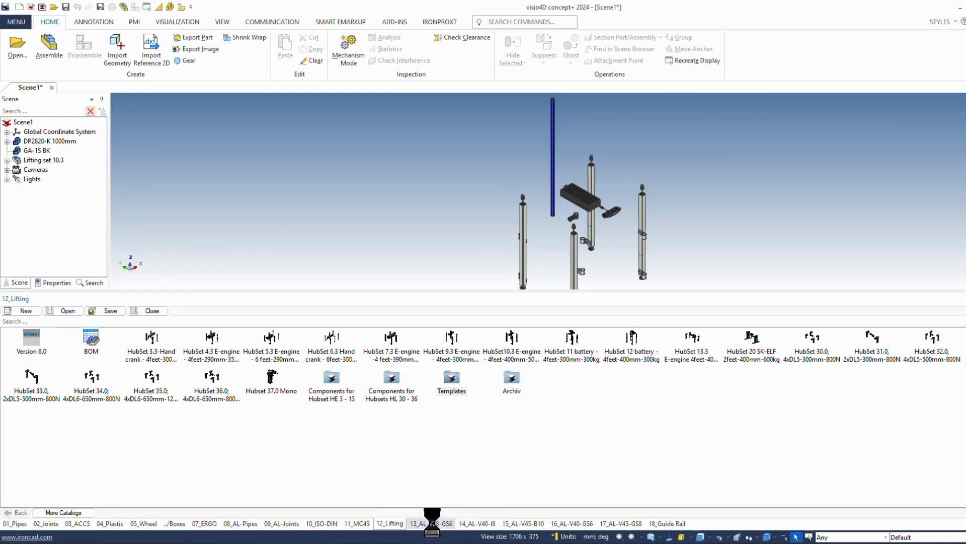
Examine the aluminium profile catalogs from 13_AL-V28-GS6 to 17_AL-V45-GS8 in order, followed by 18_Guide Rail
left_click(432, 524)
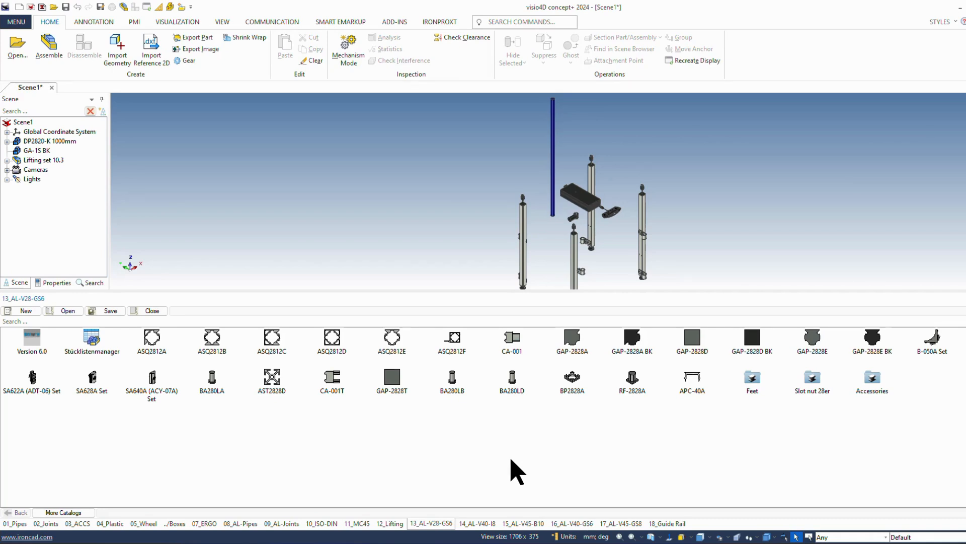
left_click(478, 523)
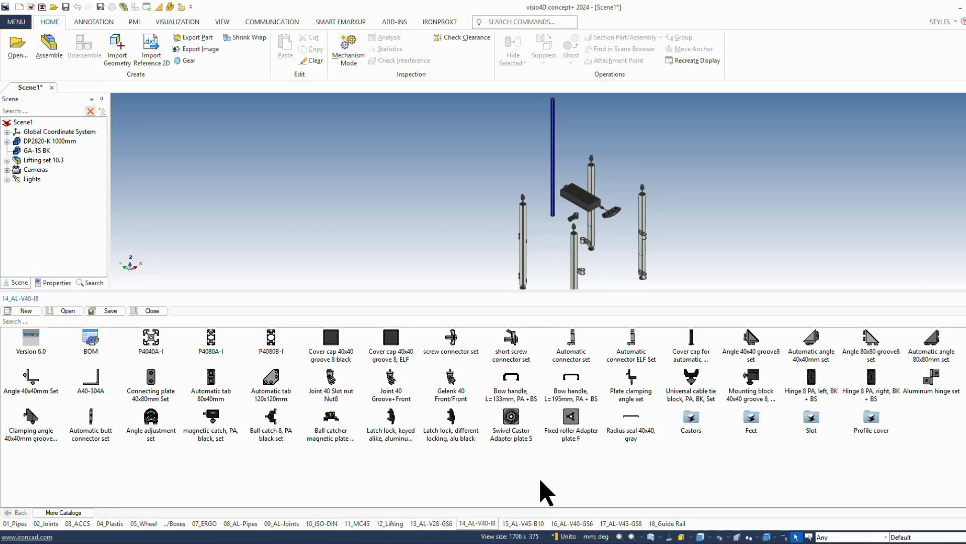
left_click(521, 524)
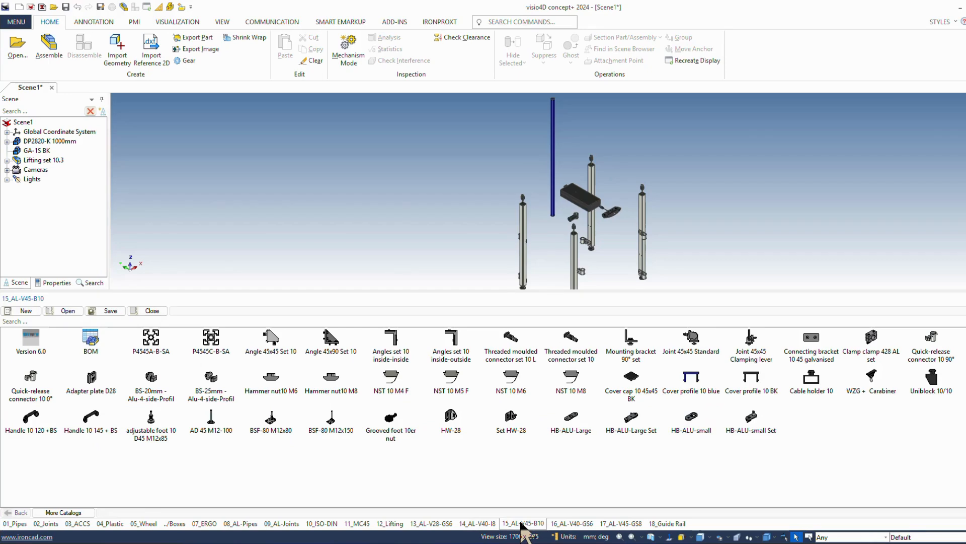
left_click(574, 524)
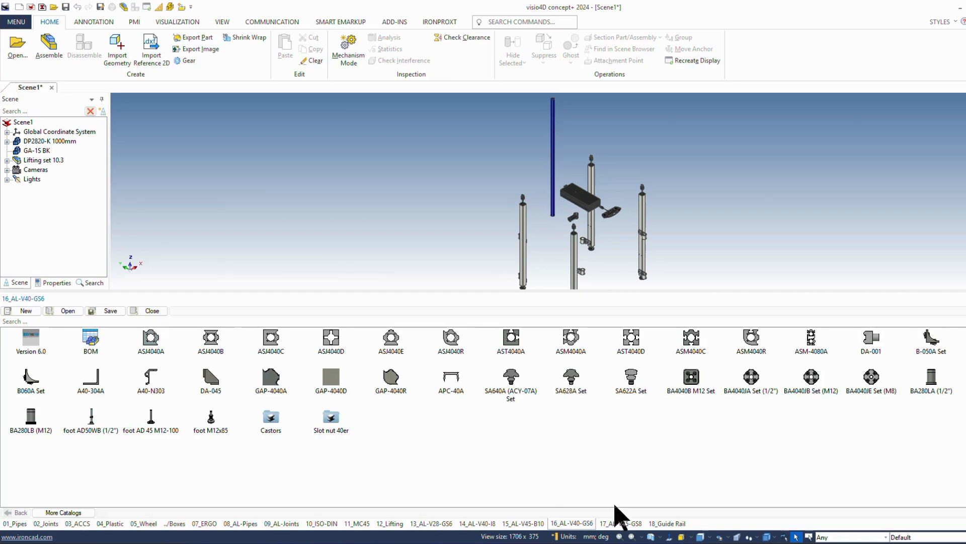
left_click(618, 524)
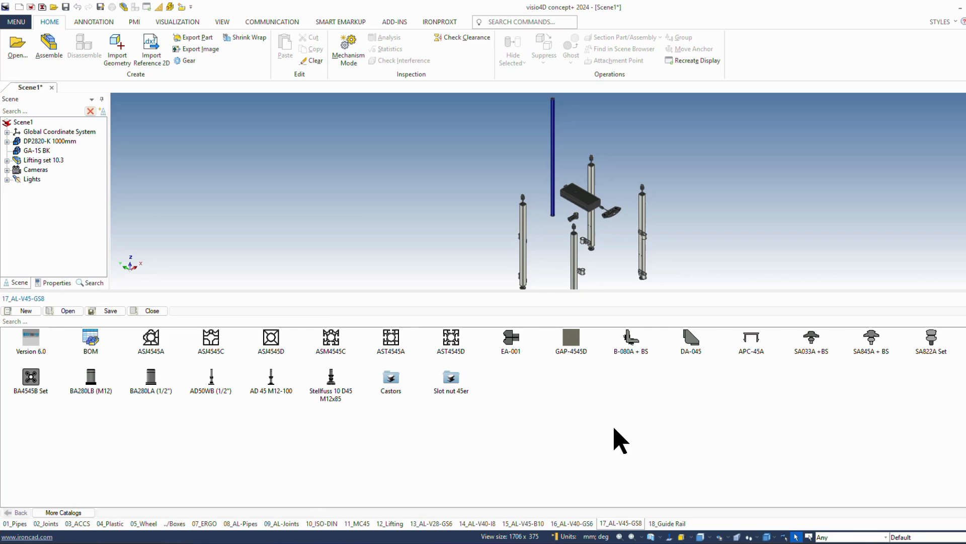
left_click(663, 523)
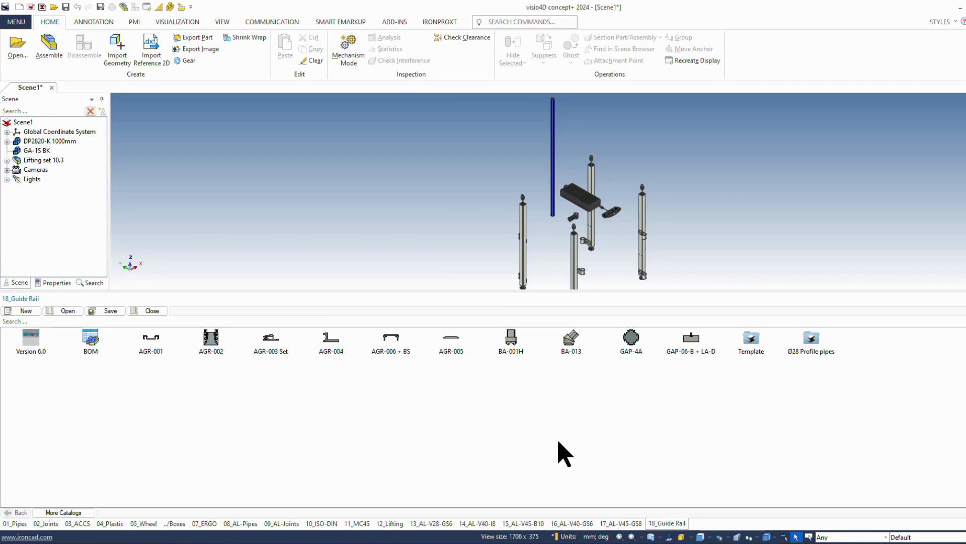